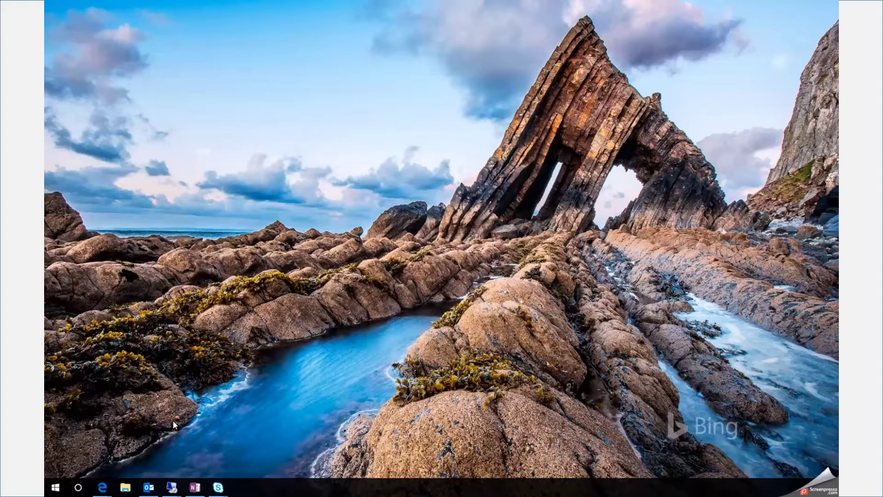
Bring the 'Demo - Shared Documents' browser window to the front.
mouse_move(103, 489)
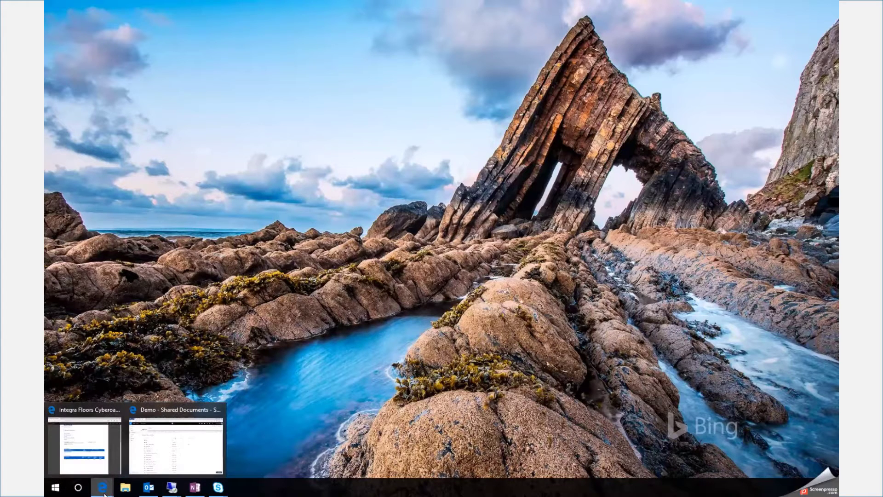
left_click(165, 444)
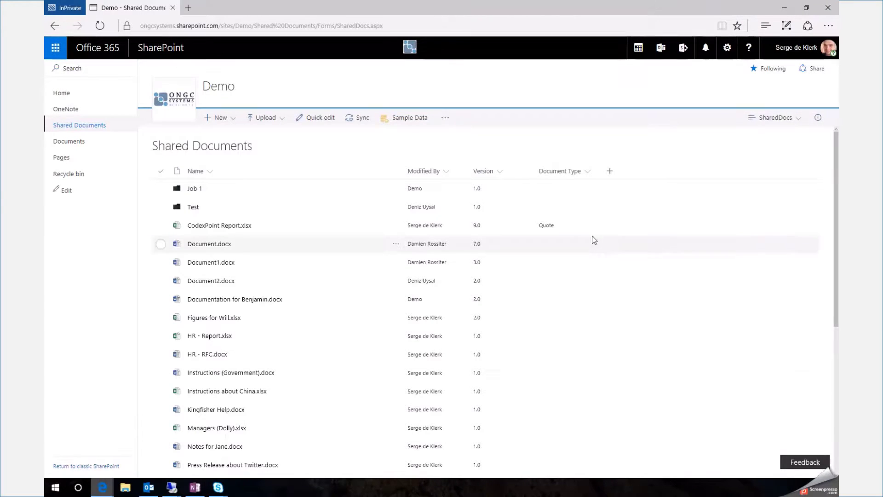
left_click_drag(600, 171, 597, 201)
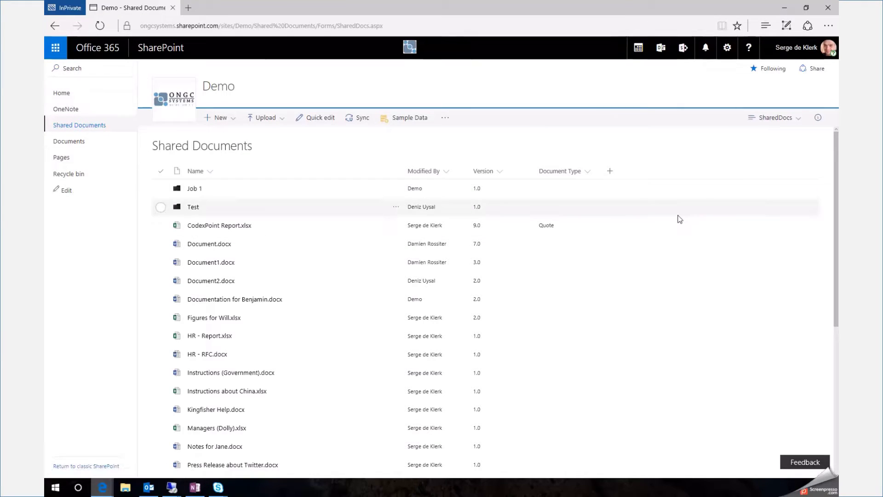
Open the Term Store Management Tool from the Demo site's Site Settings page.
left_click(729, 52)
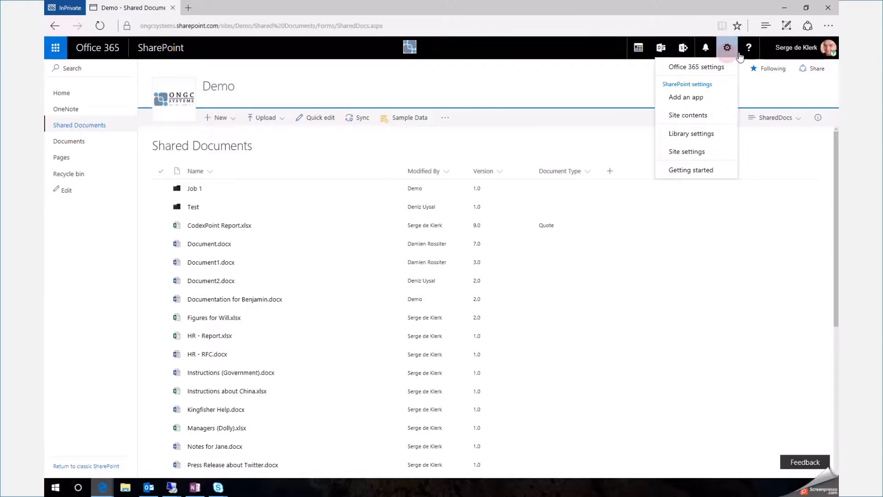
left_click(707, 151)
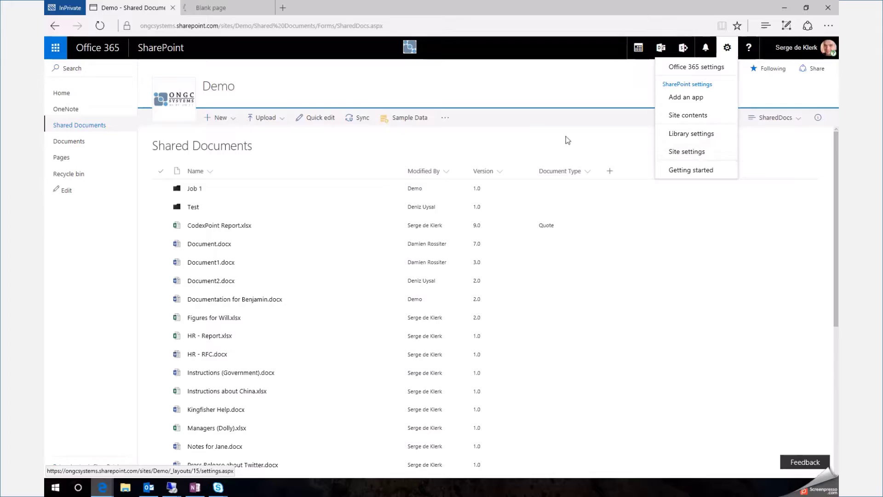
left_click(226, 9)
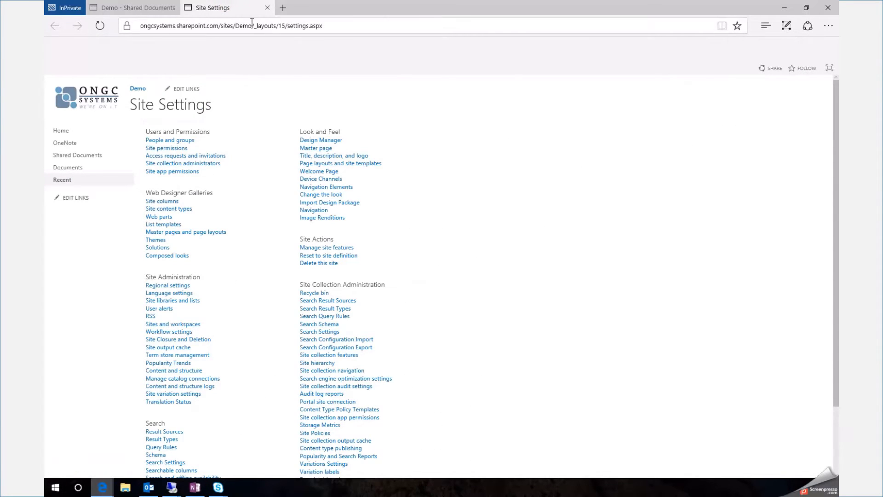
left_click(197, 359)
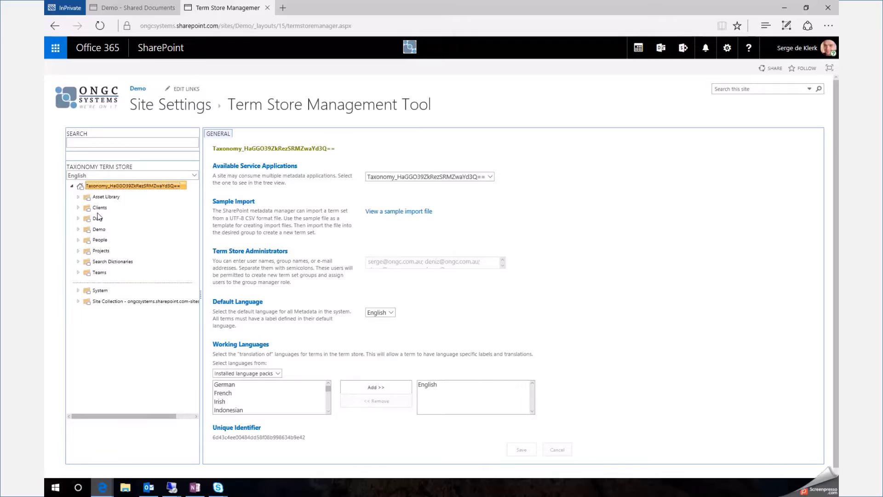
Expand the Demo term group to show Document Type and open the group's actions menu.
left_click(78, 229)
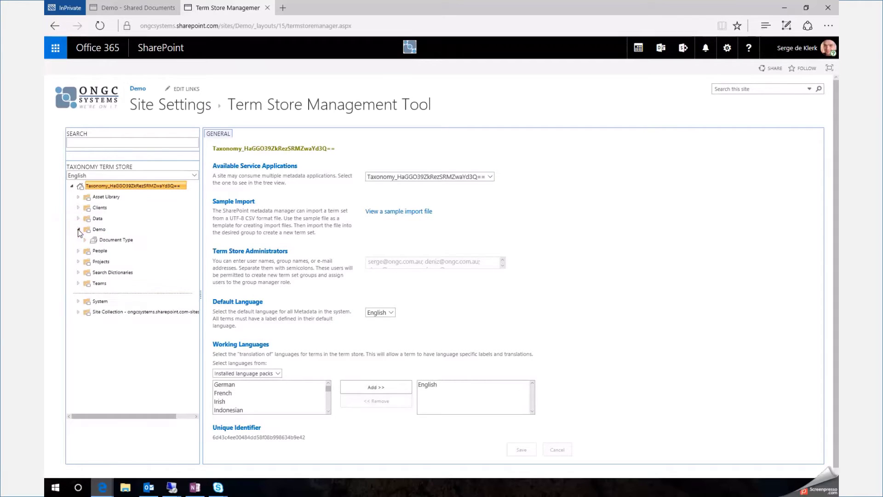
left_click(104, 233)
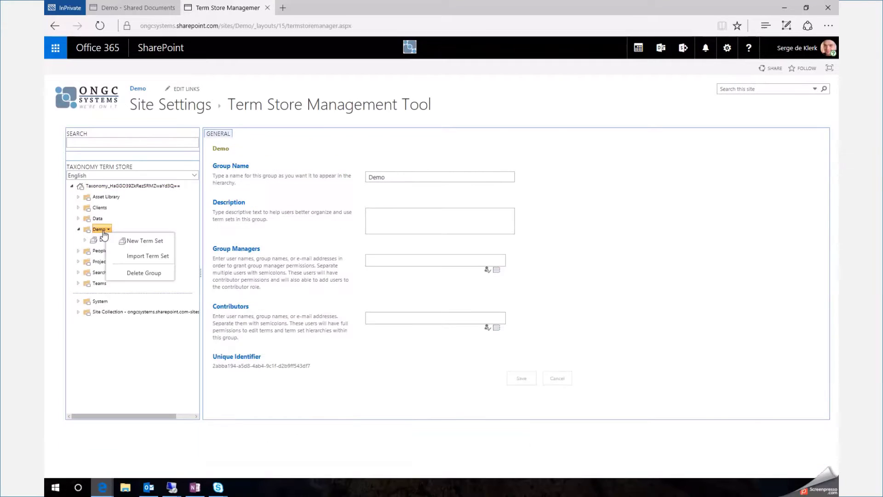
Create a 'Customer Name' term set in the Demo group with an Open submission policy.
left_click(153, 242)
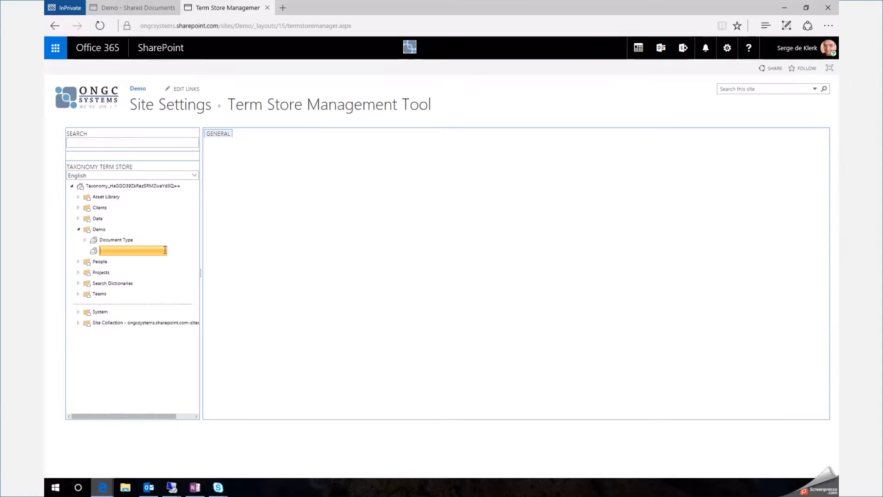
type("Customer Name")
key("Return")
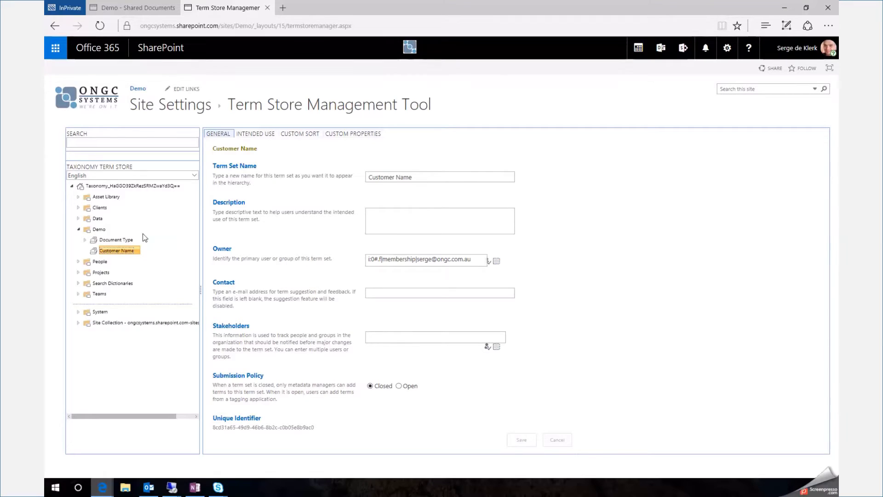
mouse_move(114, 254)
left_click(399, 386)
left_click(521, 440)
Add the terms 'Contoso' and 'Hyper-X' to the Customer Name term set.
mouse_move(105, 268)
left_click(120, 252)
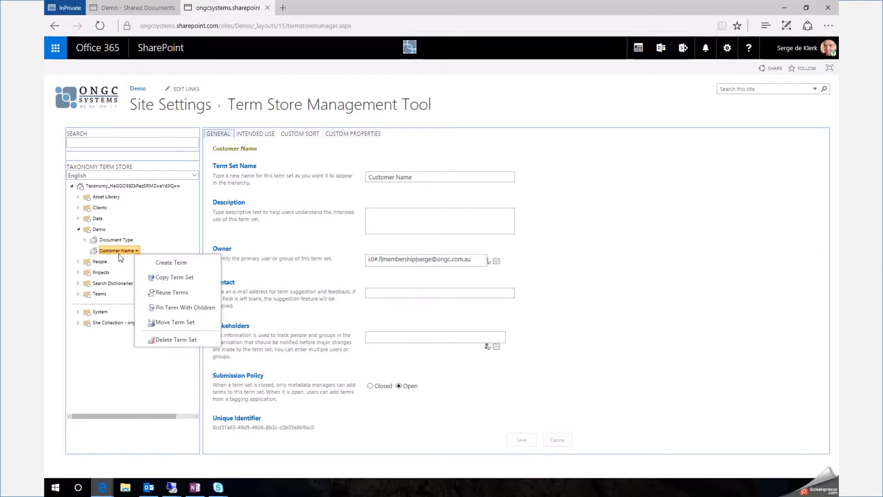
left_click(161, 266)
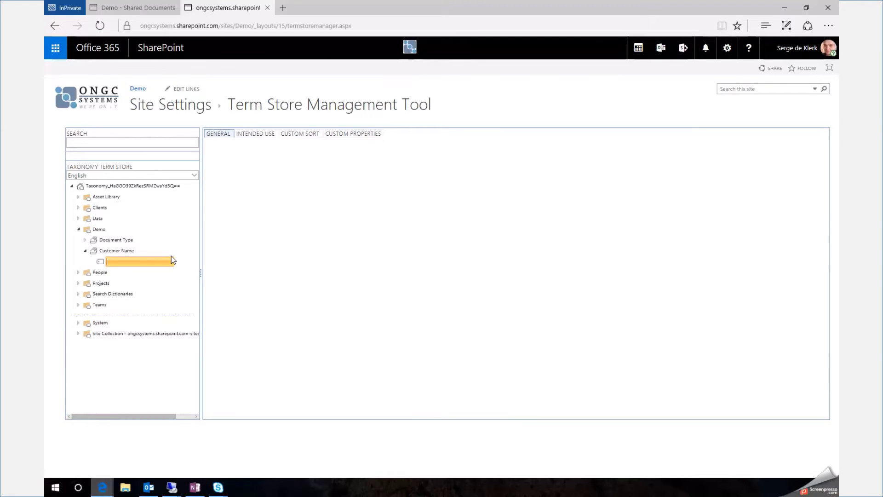
type("Contoso")
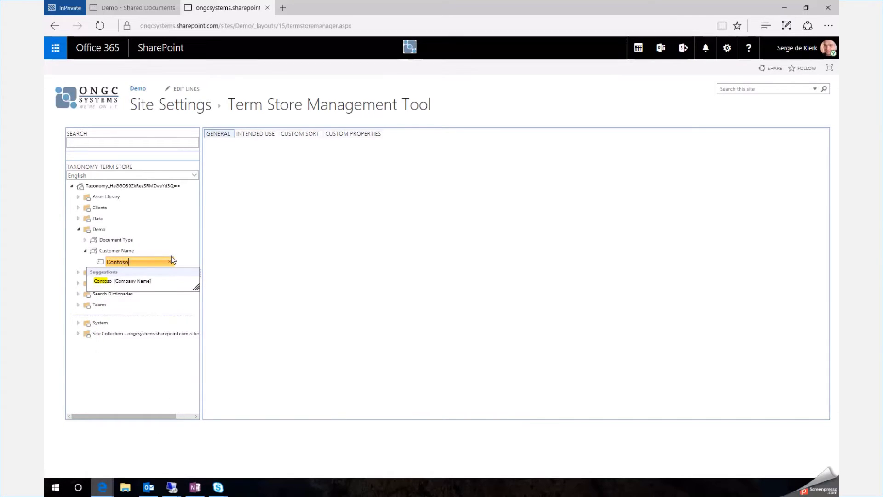
key("Return")
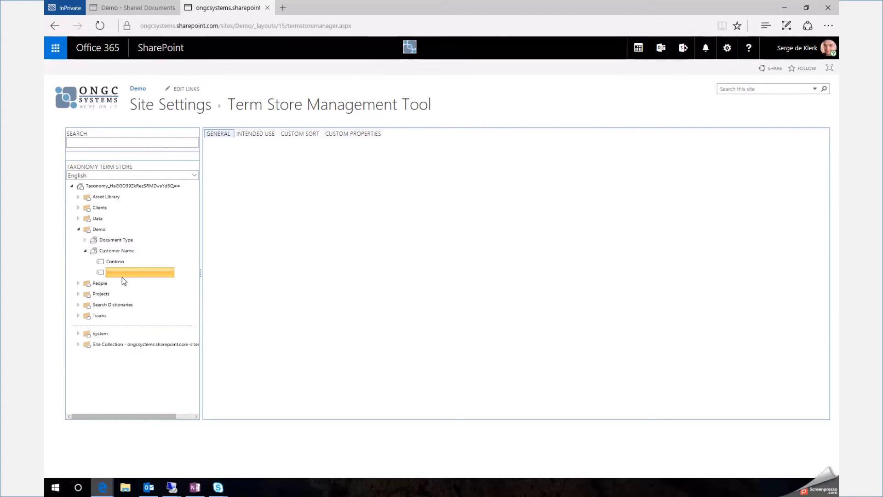
type("Hyper-X")
key("Return")
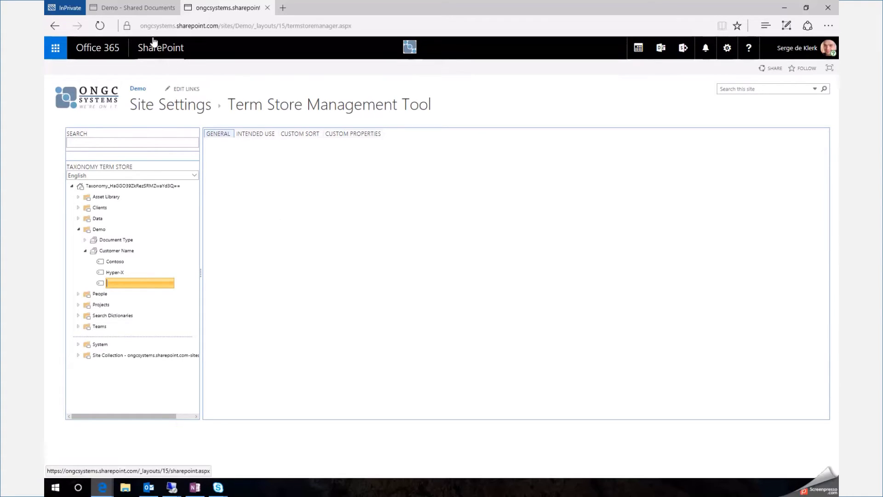
Back in Shared Documents, clear the selection and open the full Create Column page.
left_click(146, 6)
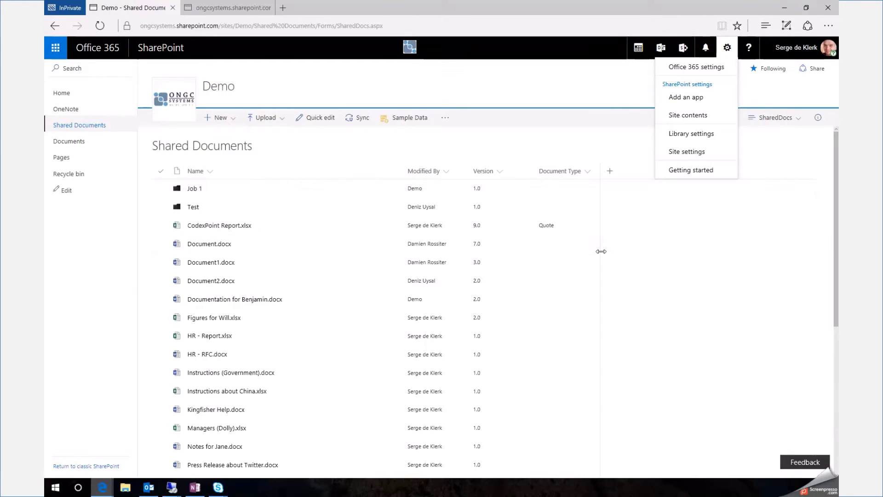
left_click(717, 279)
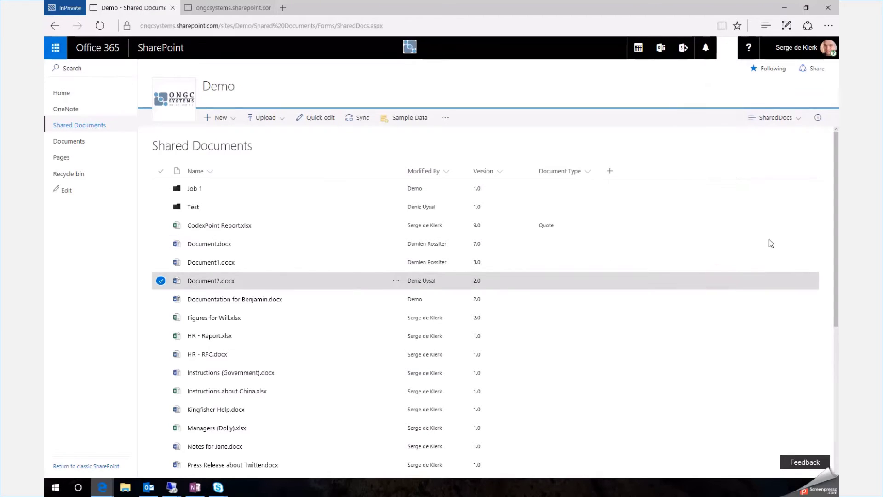
left_click(211, 281)
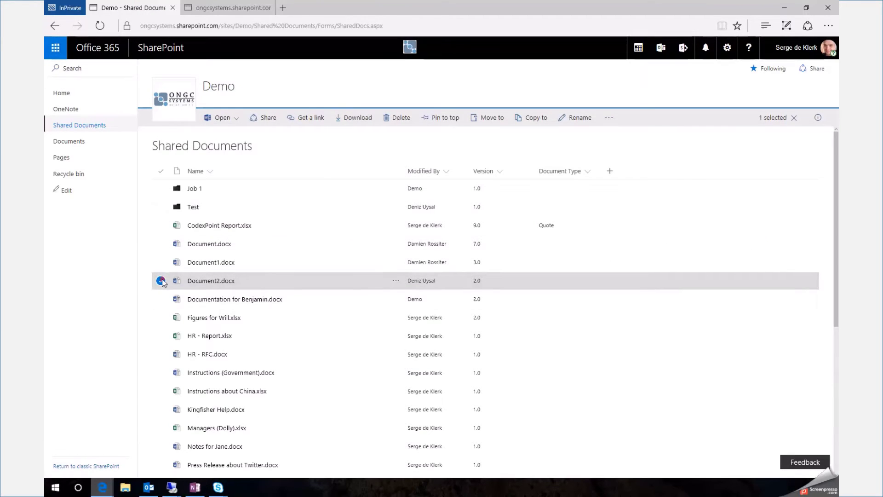
left_click(610, 171)
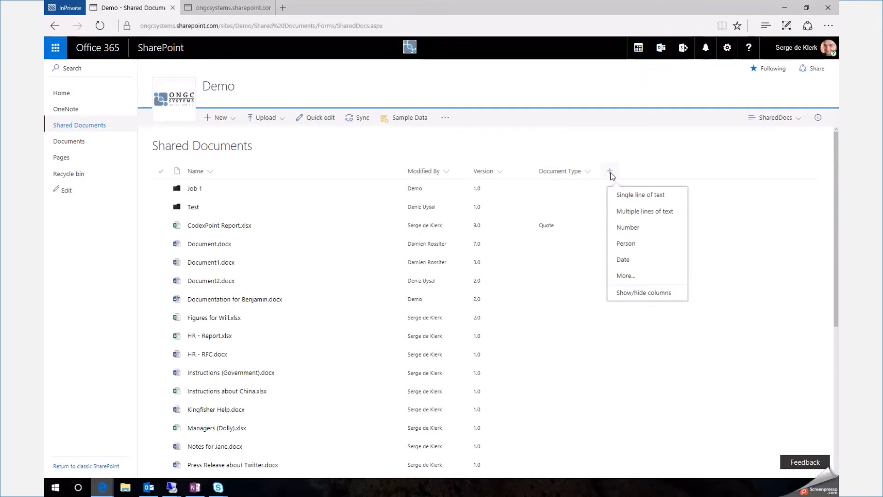
left_click(637, 277)
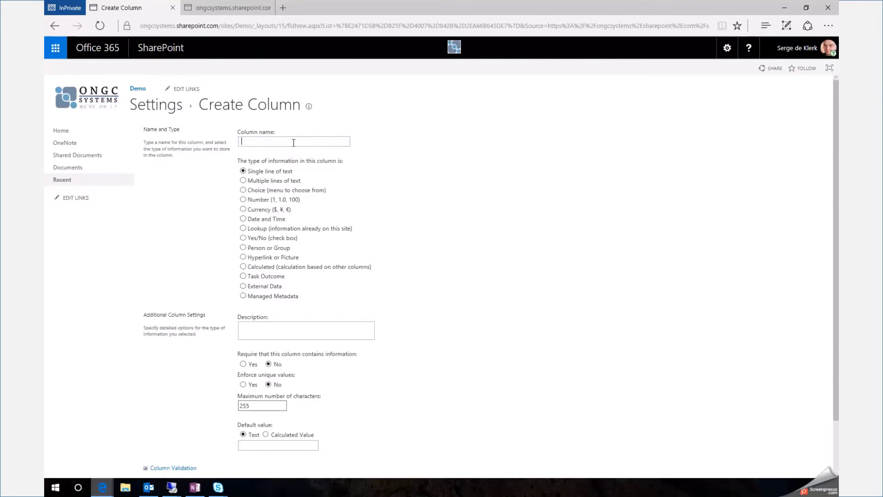
Name the new column 'Customer Name' and make it a Managed Metadata column.
type("stomer Name")
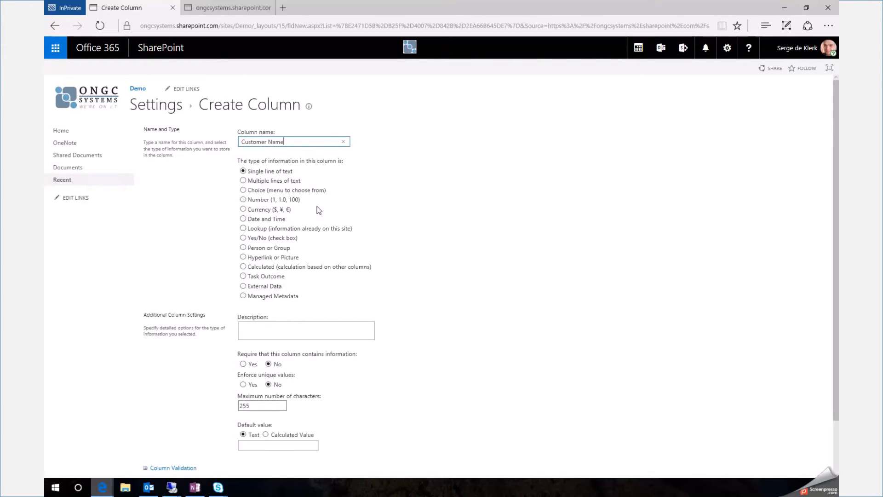
left_click(244, 297)
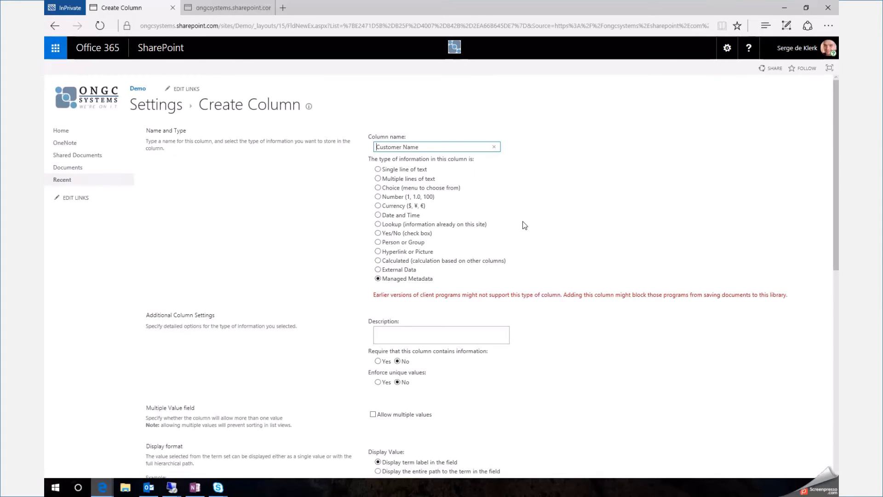
scroll(523, 221, "down", 1)
scroll(523, 222, "down", 1)
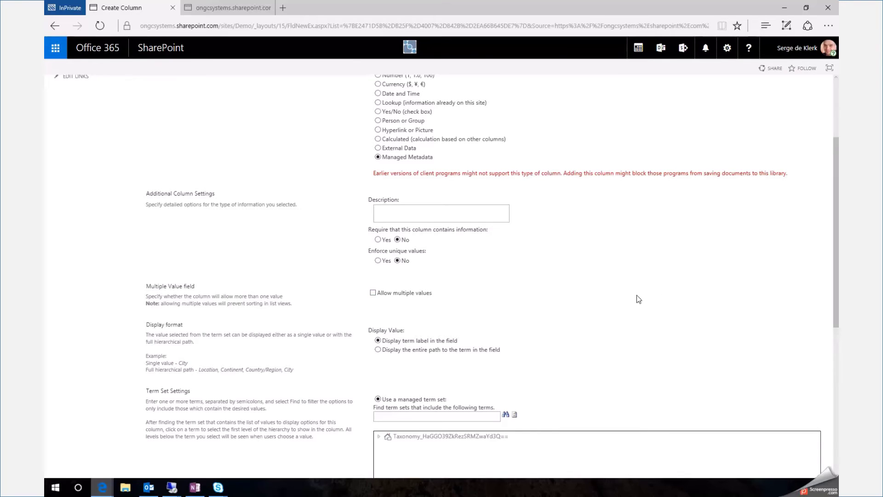
scroll(638, 299, "down", 3)
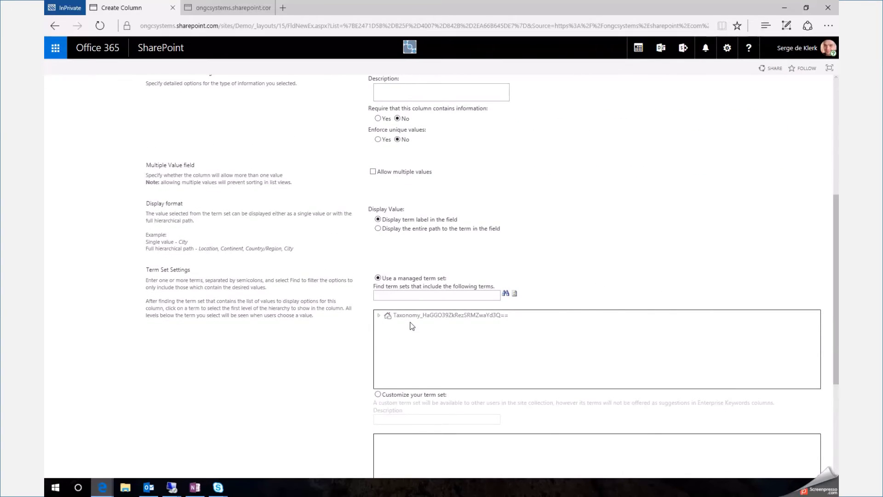
scroll(412, 326, "down", 3)
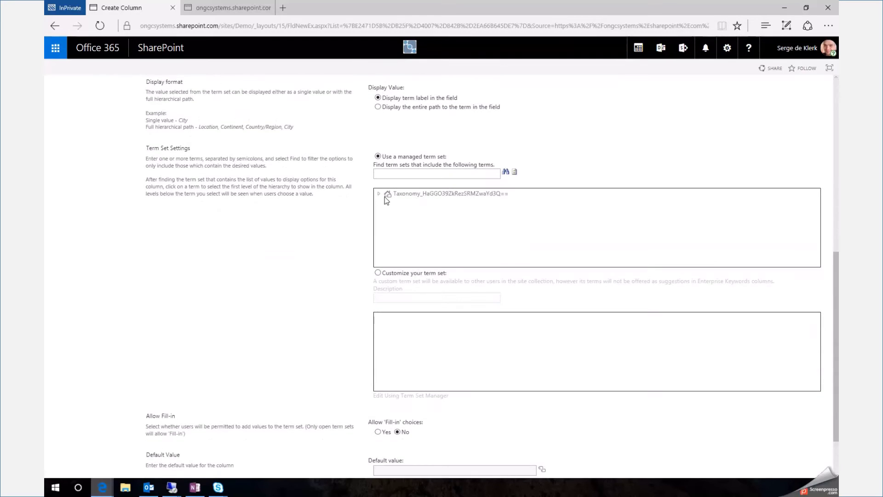
Bind the column to the Customer Name term set under Taxonomy > Demo.
left_click(379, 194)
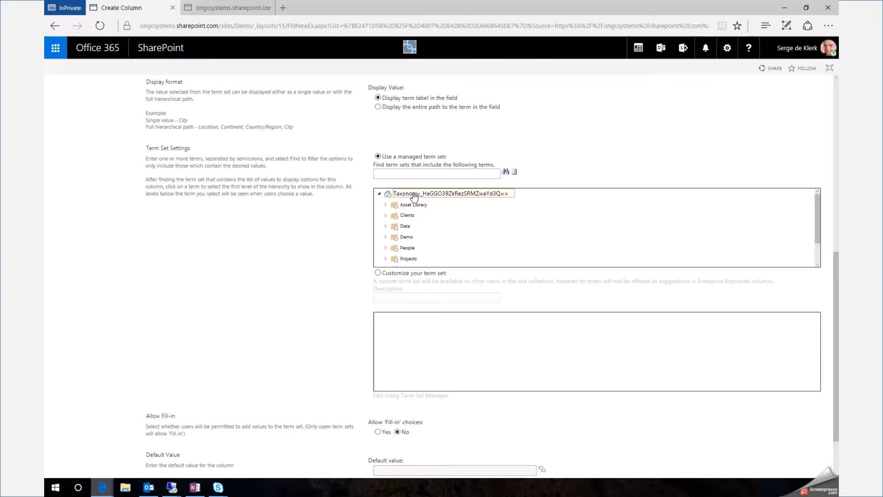
left_click(386, 237)
scroll(479, 236, "down", 1)
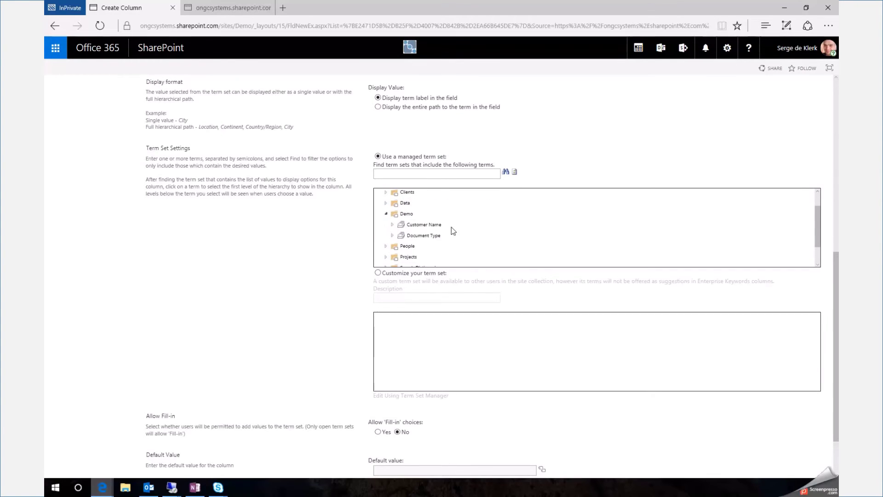
left_click(393, 224)
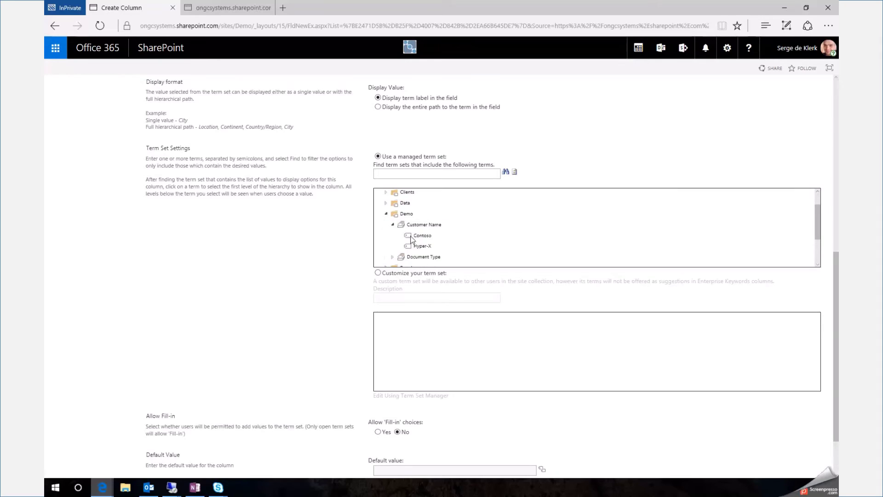
left_click(423, 237)
left_click(425, 225)
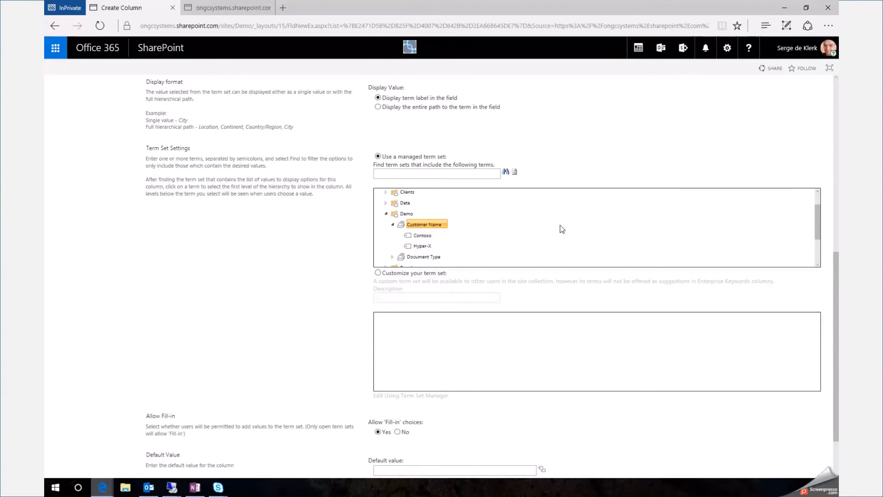
Set Allow Fill-in to Yes and save the Customer Name column.
scroll(568, 226, "down", 1)
scroll(592, 364, "down", 2)
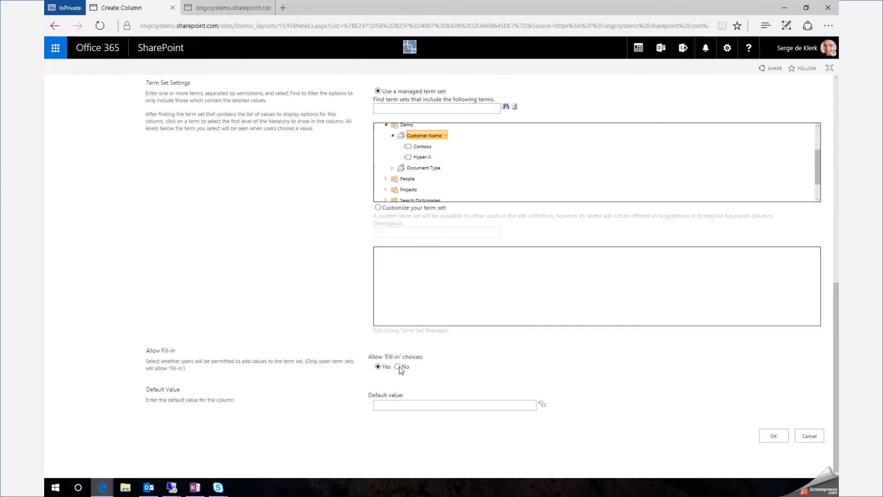
left_click(418, 405)
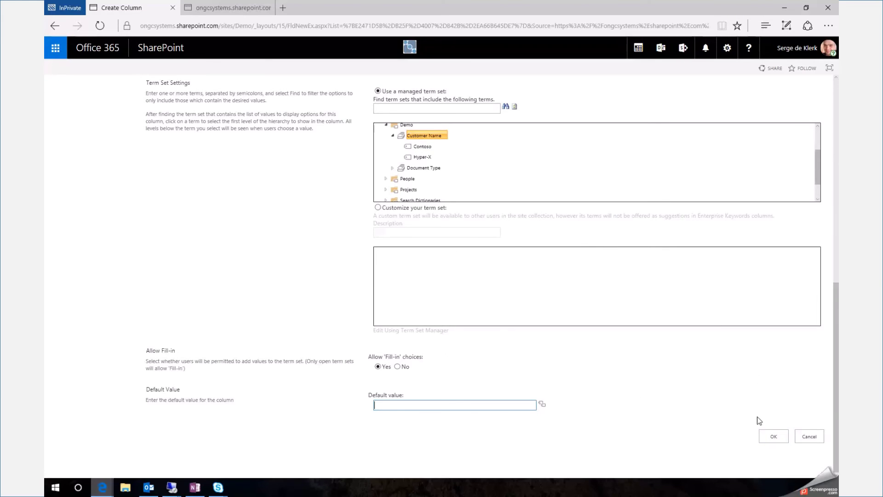
left_click(774, 437)
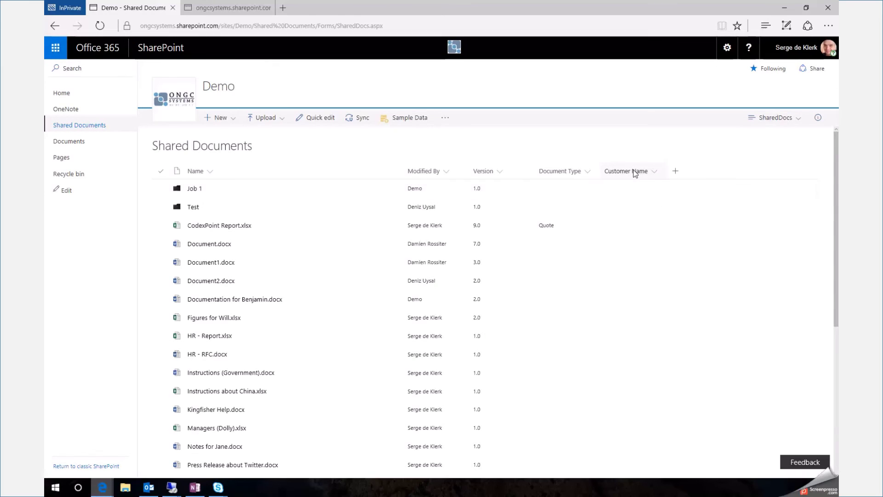
Tag Document.docx with Customer Name 'Hyper-X' in its details pane, then close the pane.
left_click(161, 241)
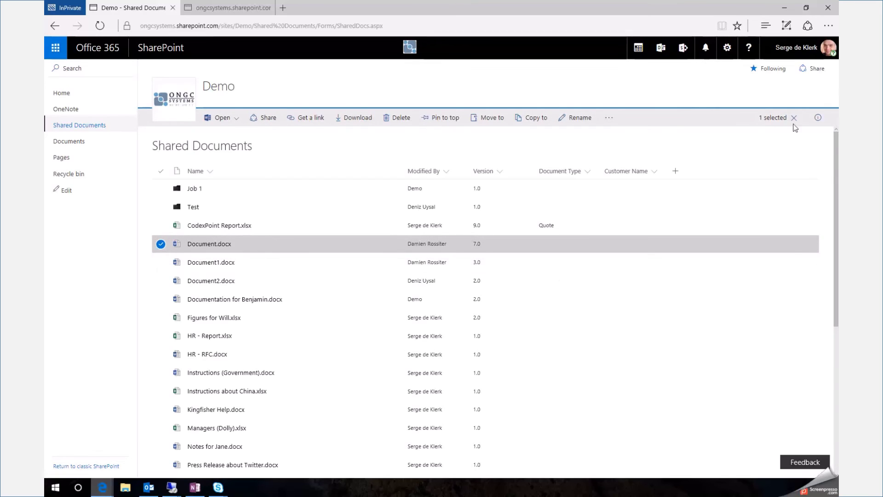
left_click(816, 119)
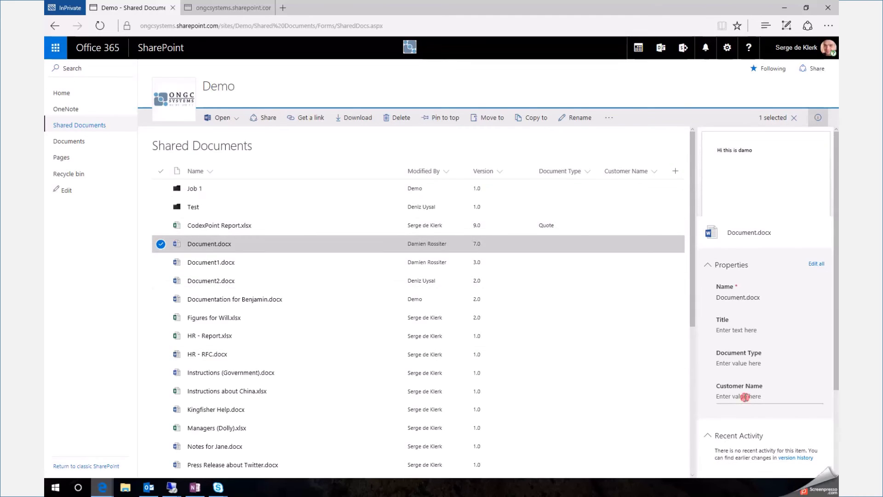
left_click(745, 397)
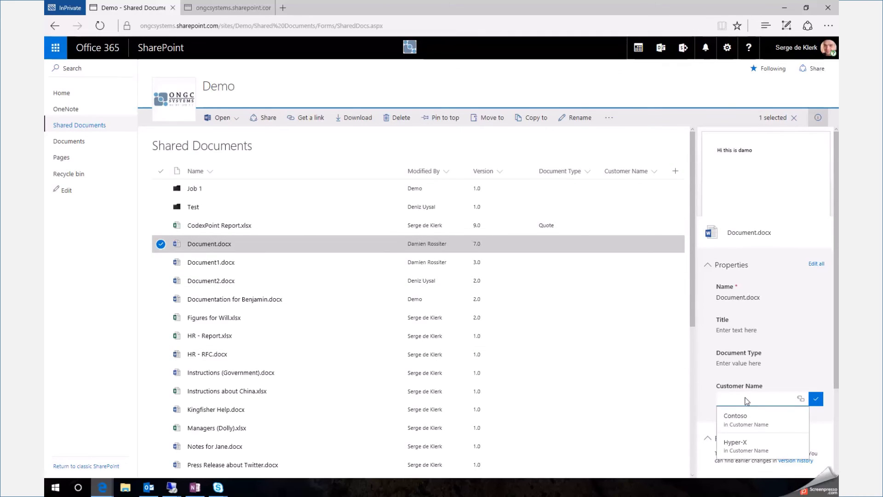
left_click(740, 443)
left_click(749, 424)
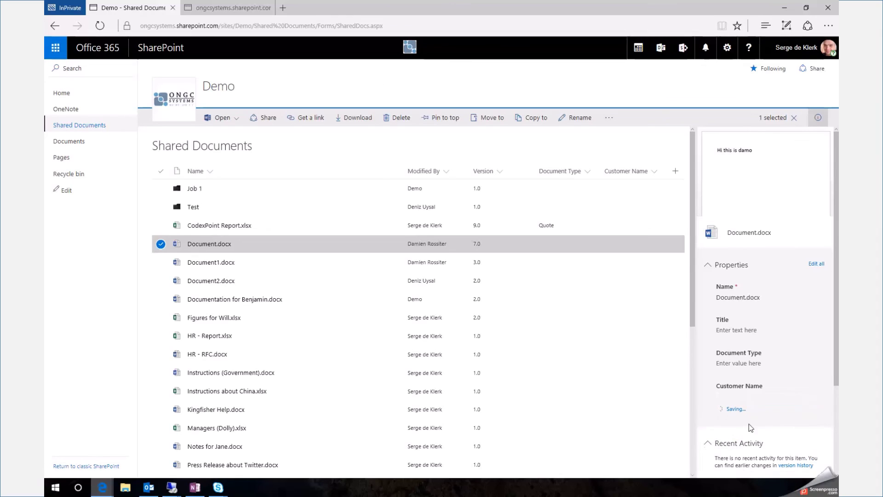
left_click(822, 119)
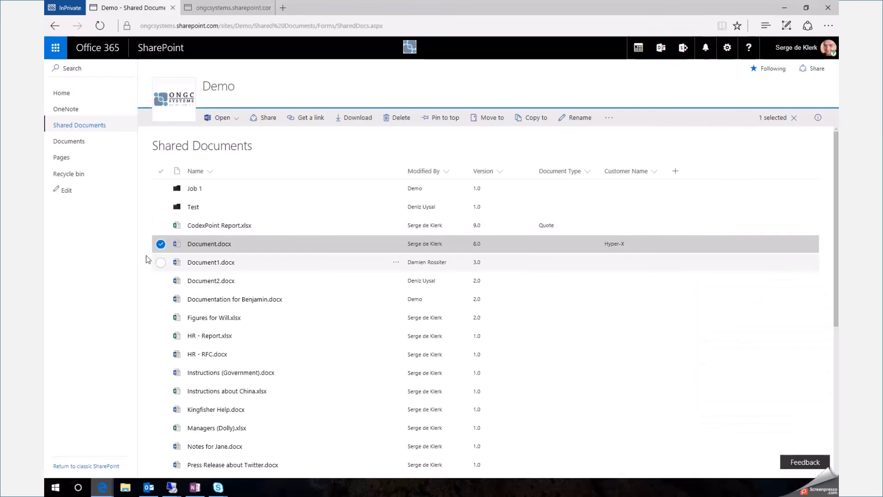